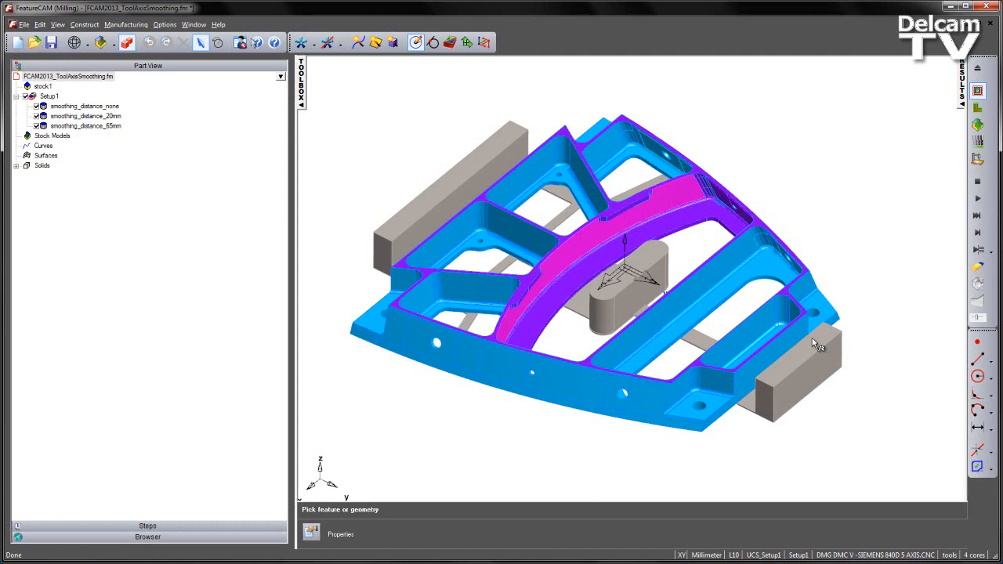
Examine the curved inner wall of the smoothing_distance_none feature from an angle and from above, including its stepped upper edge.
scroll(812, 338, "down", 1)
middle_click_drag(768, 385, 629, 279)
scroll(572, 256, "up", 5)
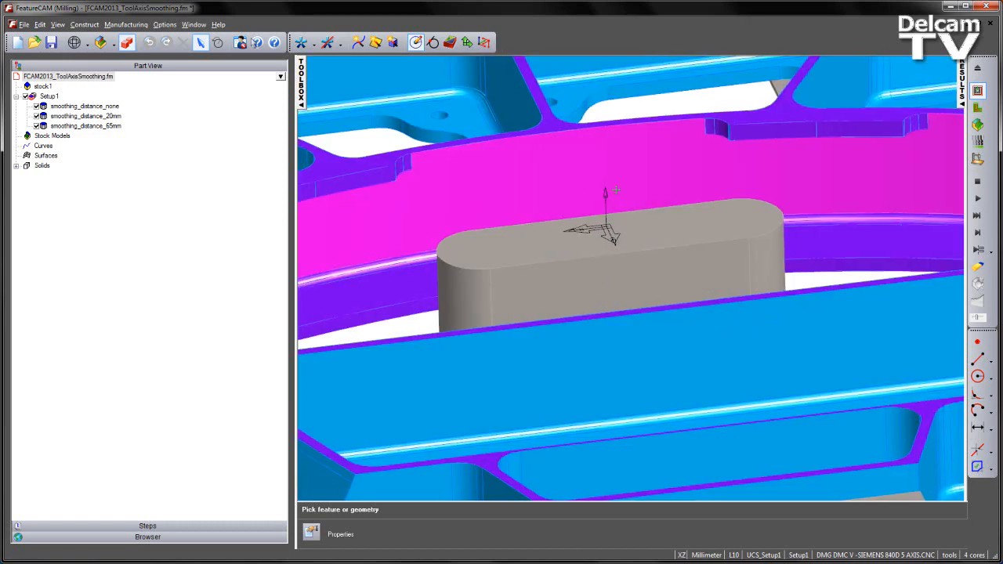
scroll(571, 225, "down", 2)
left_click(573, 222)
middle_click_drag(926, 223, 687, 213)
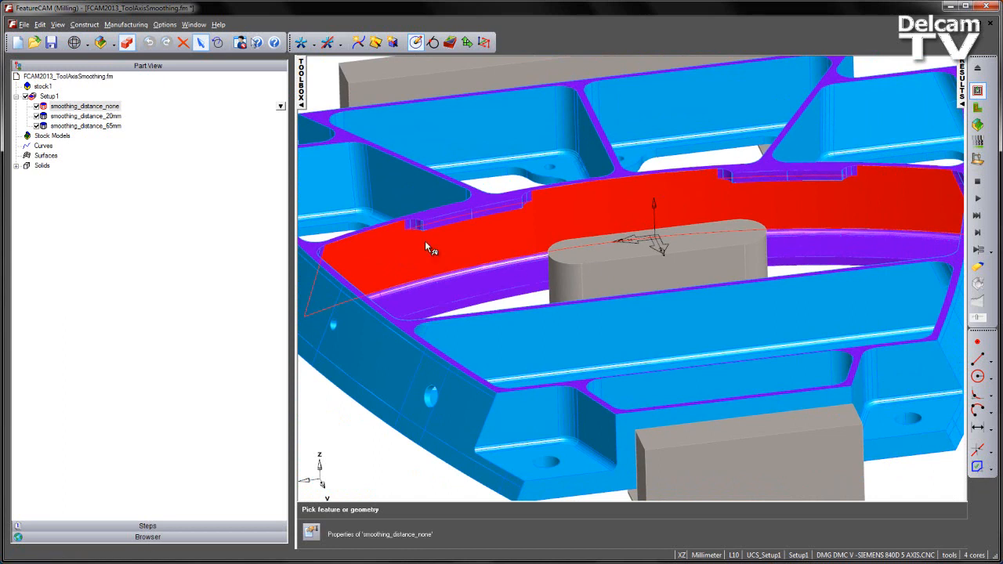
middle_click_drag(411, 233, 503, 249)
key("ctrl+5")
middle_click_drag(594, 374, 638, 212, "shift")
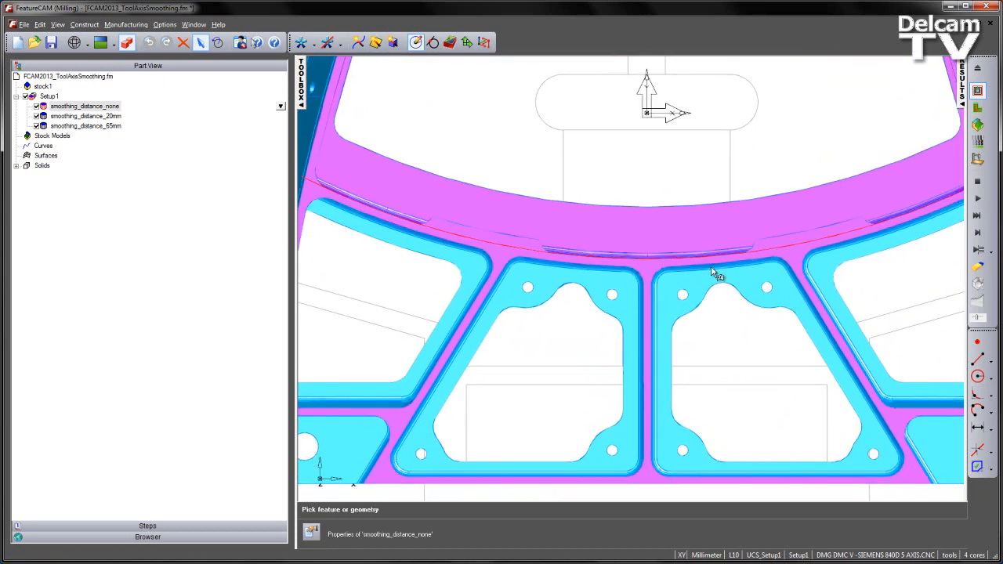
middle_click_drag(826, 379, 561, 273)
middle_click_drag(841, 252, 593, 239)
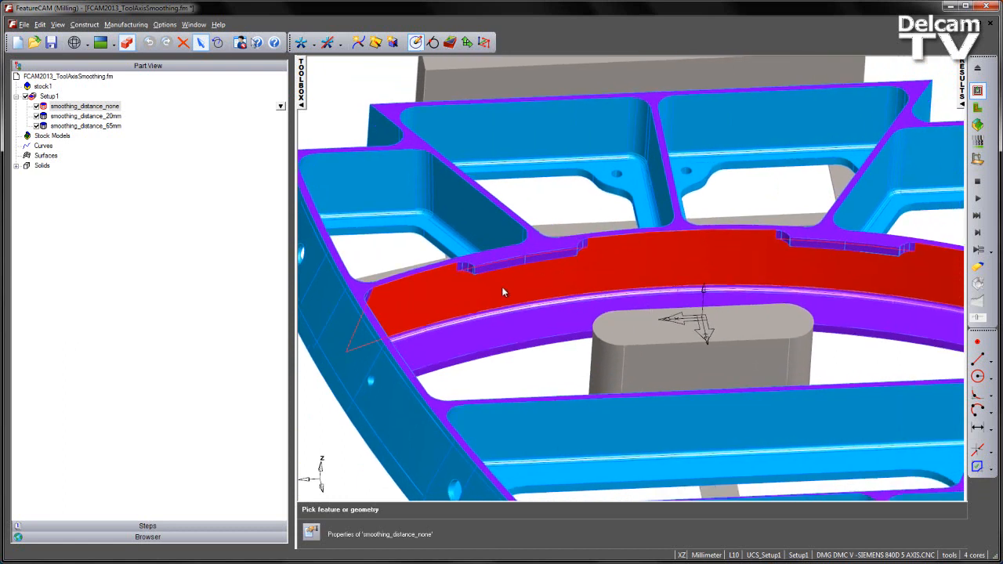
middle_click_drag(565, 296, 598, 254, "shift")
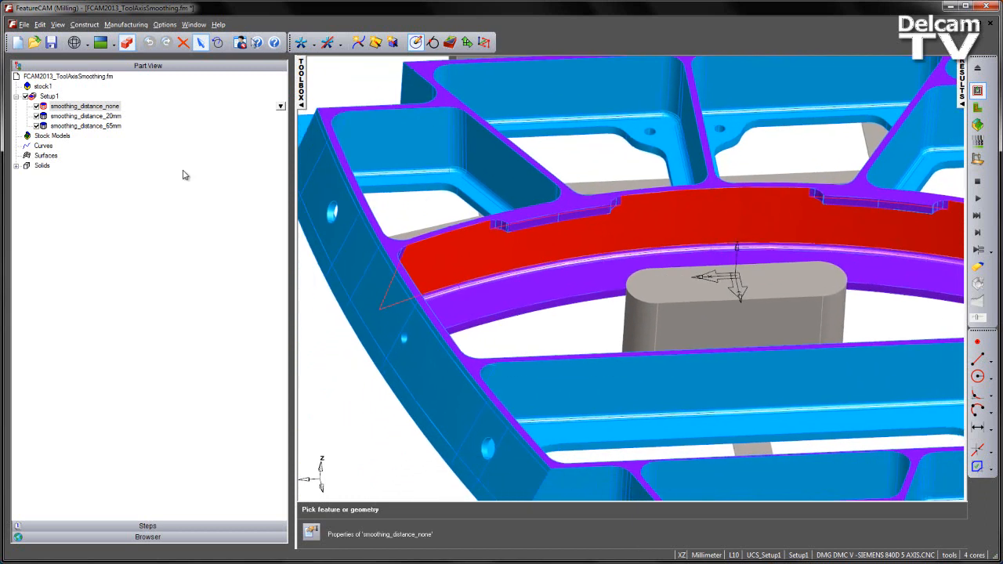
Review the 5-axis settings of the isoline operation in the smoothing_distance_none feature.
double_click(61, 108)
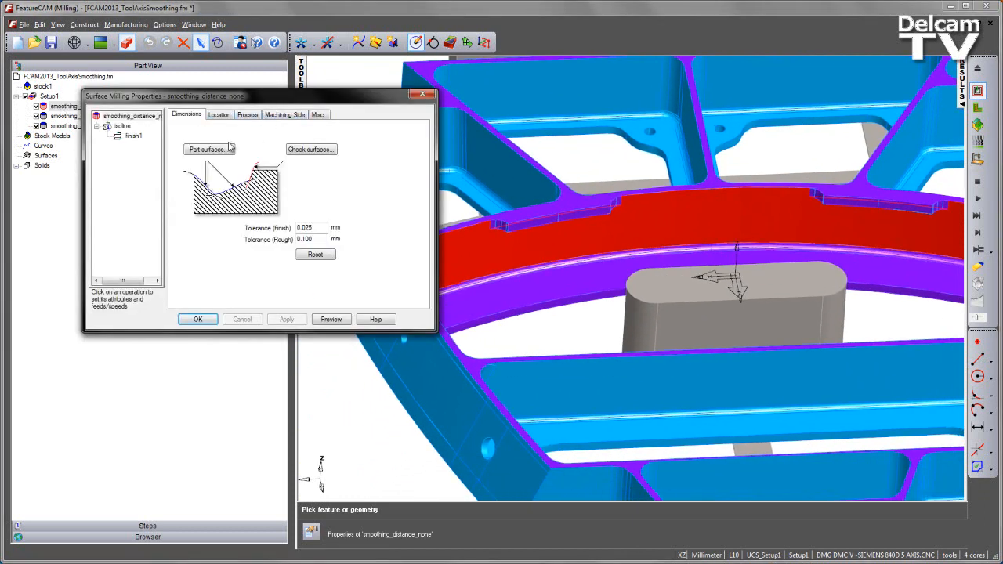
left_click(124, 127)
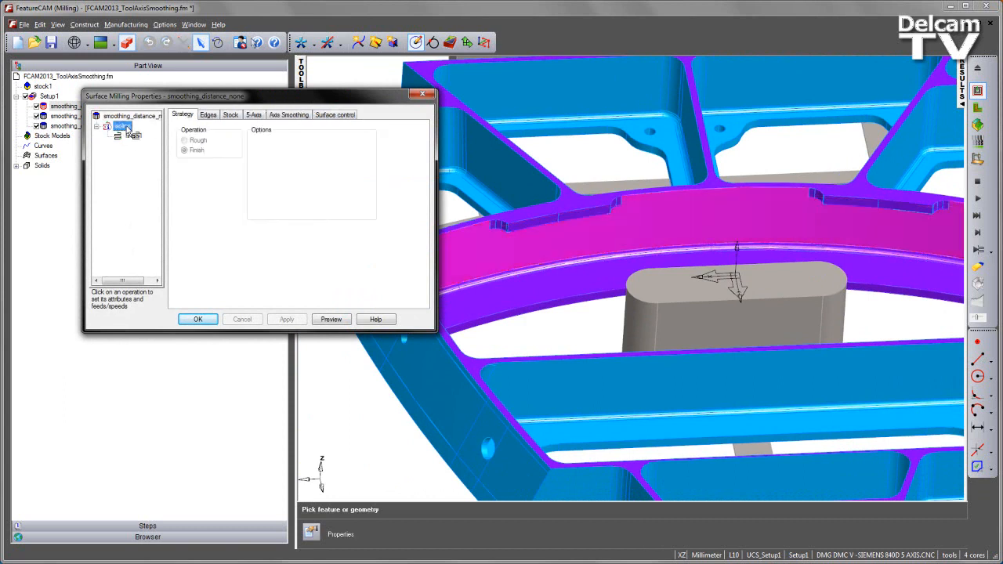
left_click(252, 115)
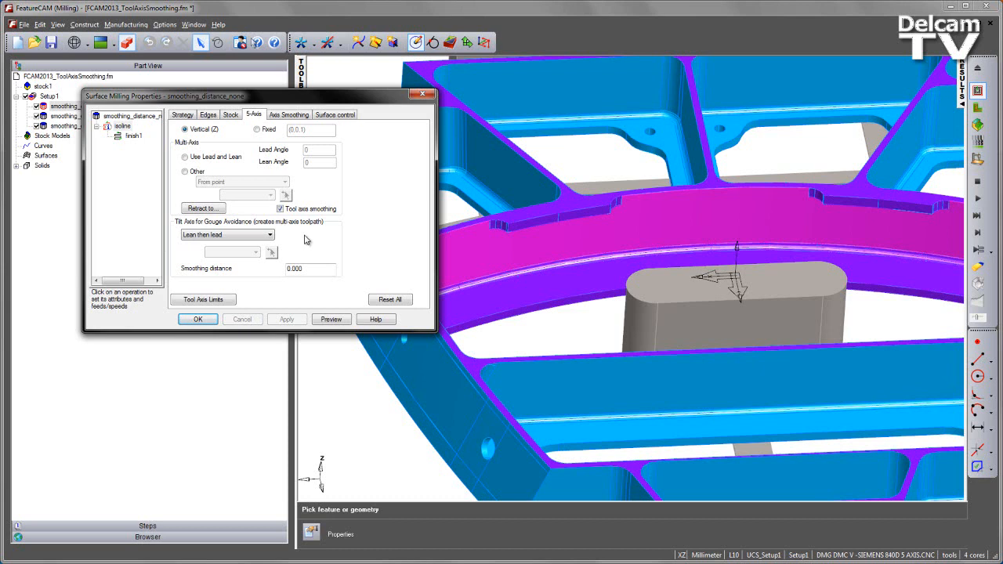
left_click(422, 94)
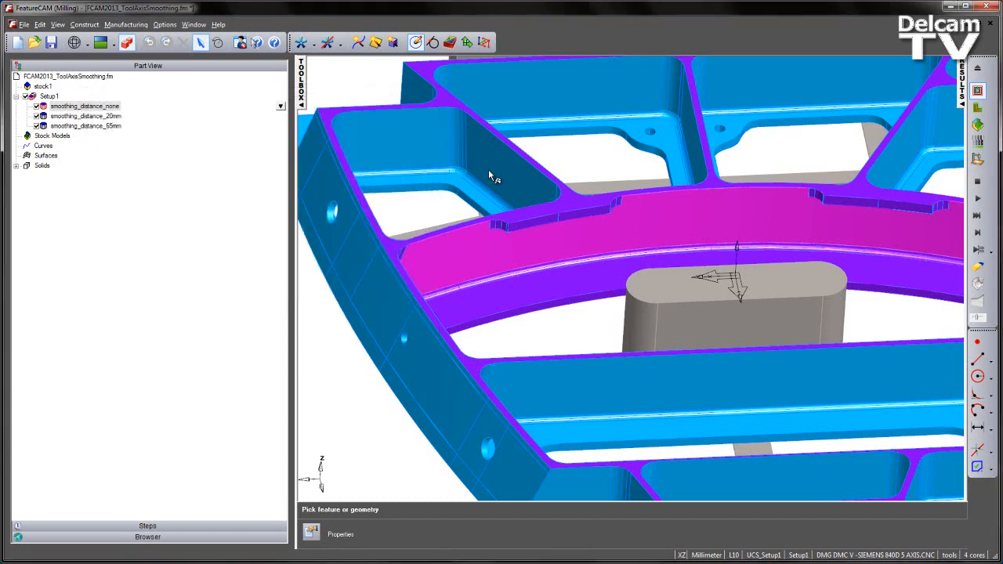
Exclude smoothing_distance_20mm and smoothing_distance_65mm from machining and select smoothing_distance_none.
left_click(42, 115)
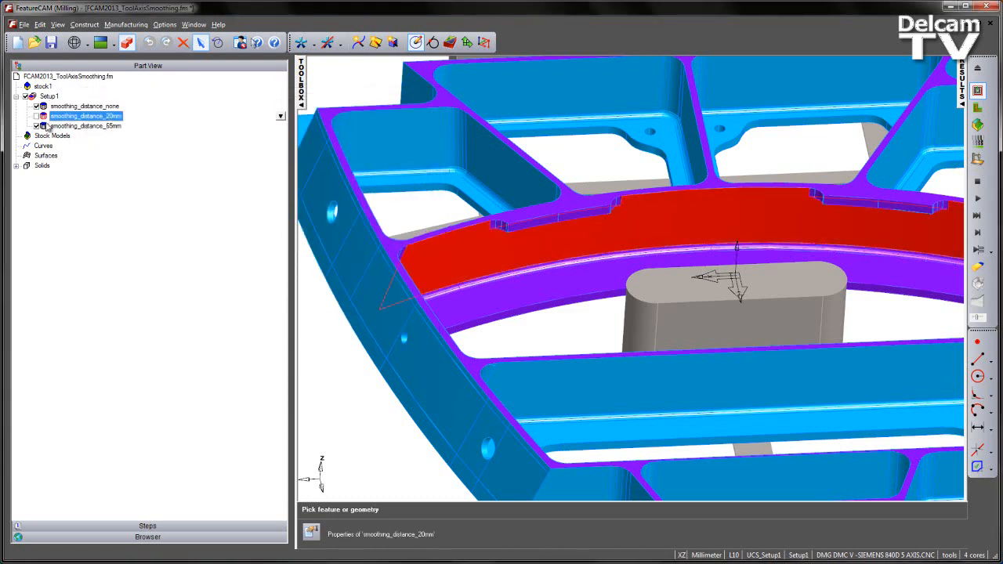
left_click(38, 126)
left_click(77, 107)
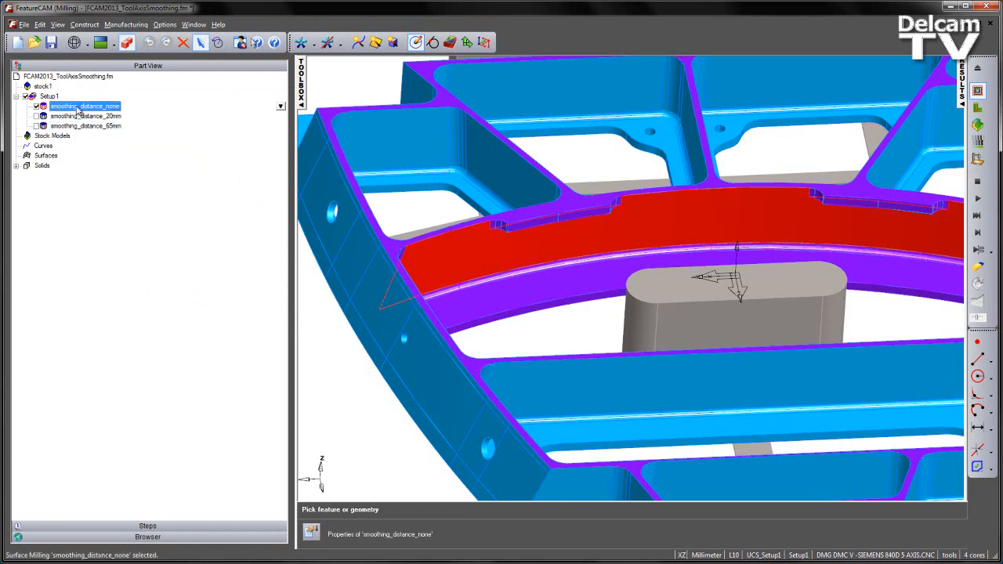
Simulate the smoothing_distance_none toolpath along the curved wall and watch how the tool tilts.
middle_click_drag(544, 245, 867, 240)
left_click(978, 232)
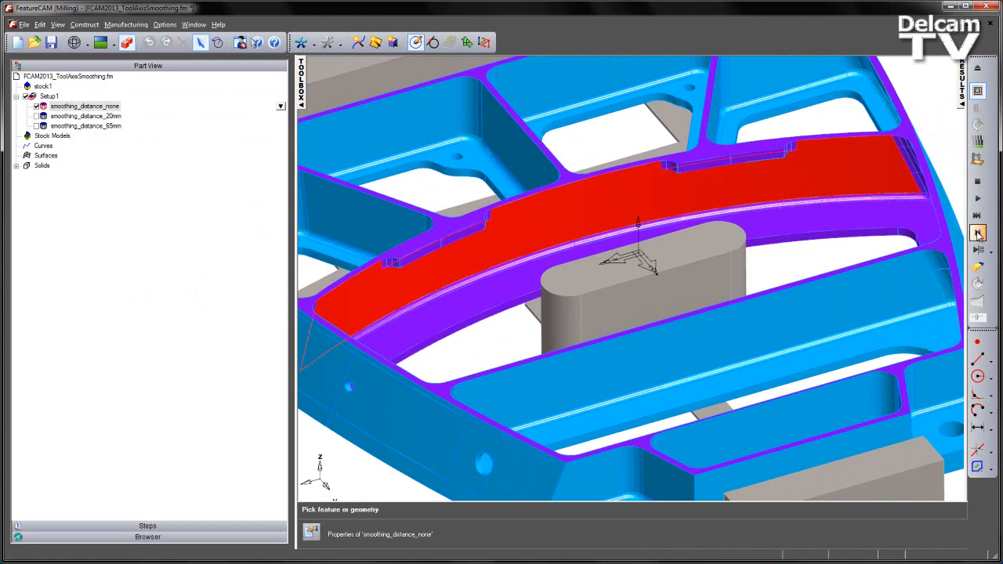
left_click(978, 233)
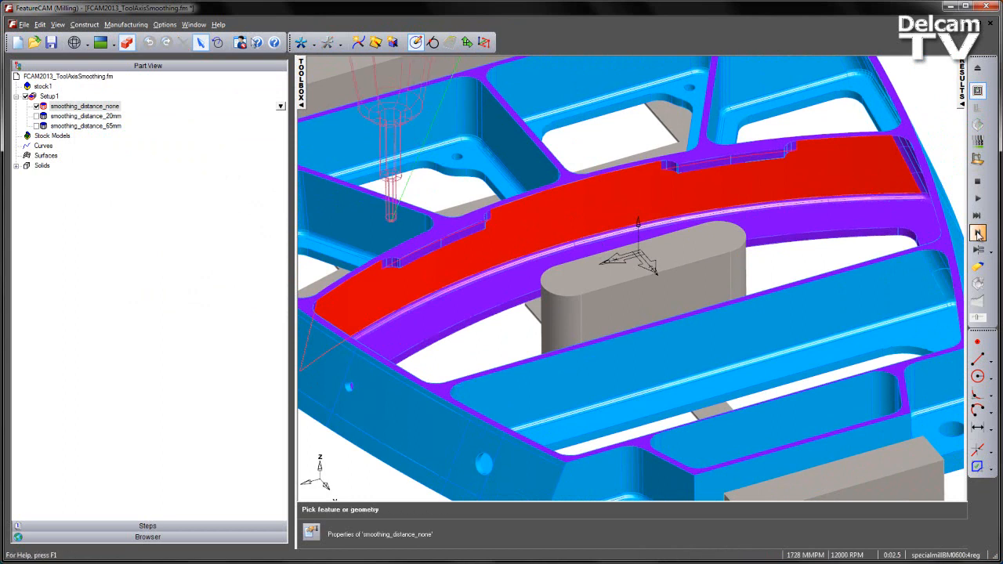
middle_click_drag(666, 241, 714, 258, "shift")
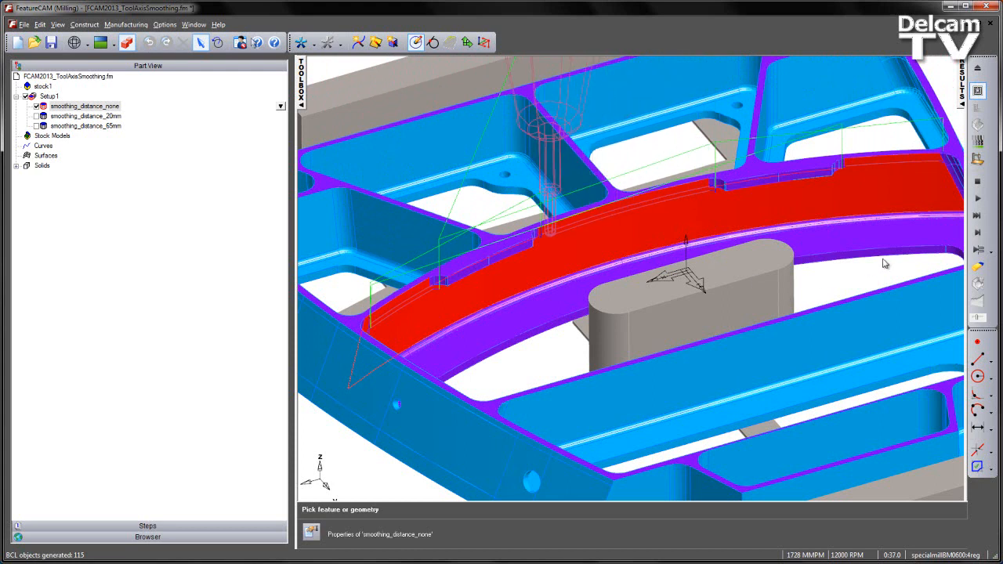
left_click(978, 199)
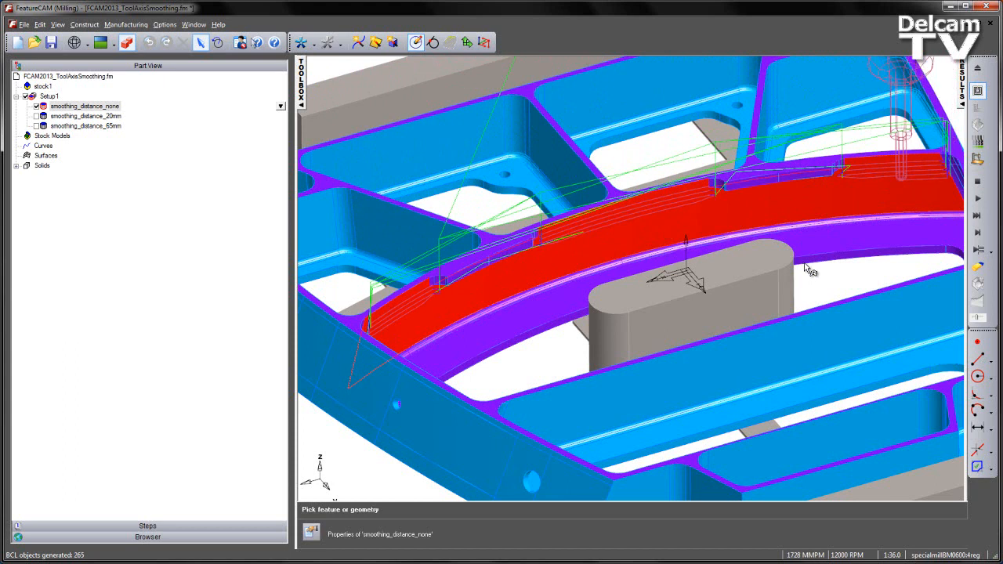
key("alt")
key("alt")
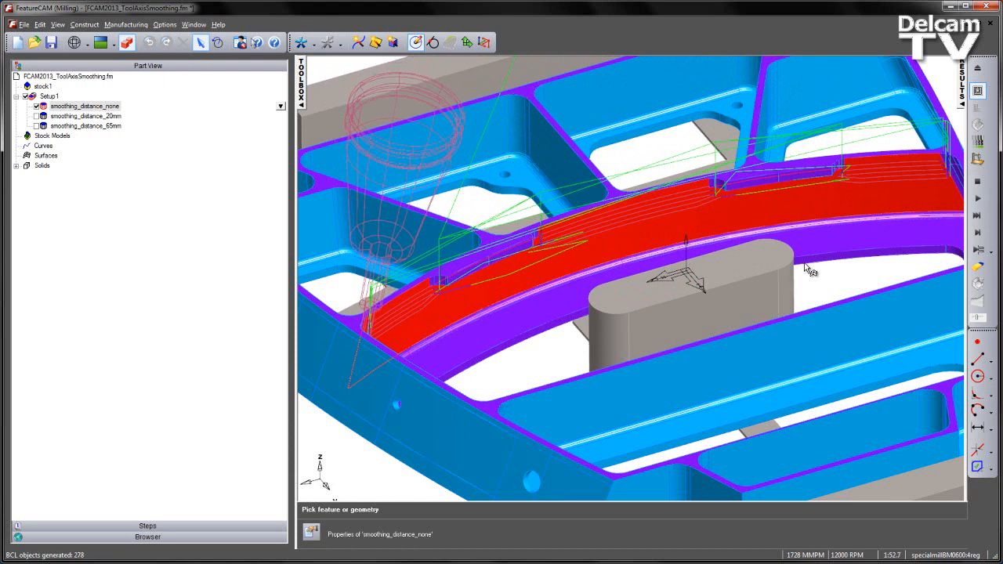
left_click(977, 198)
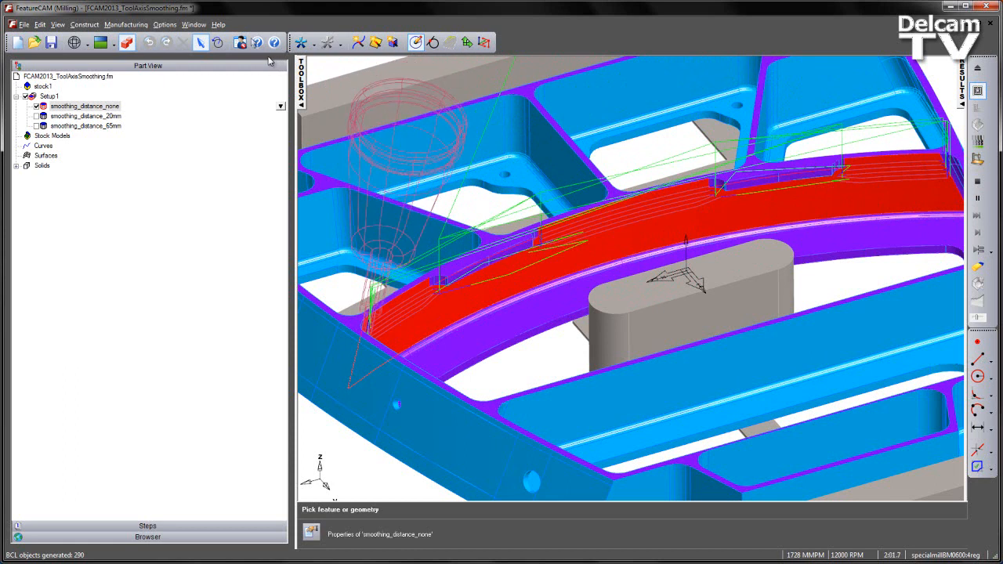
Inspect the simulated smoothing_distance_none toolpath with shading off, clear the simulation and restore the shaded display.
left_click(126, 43)
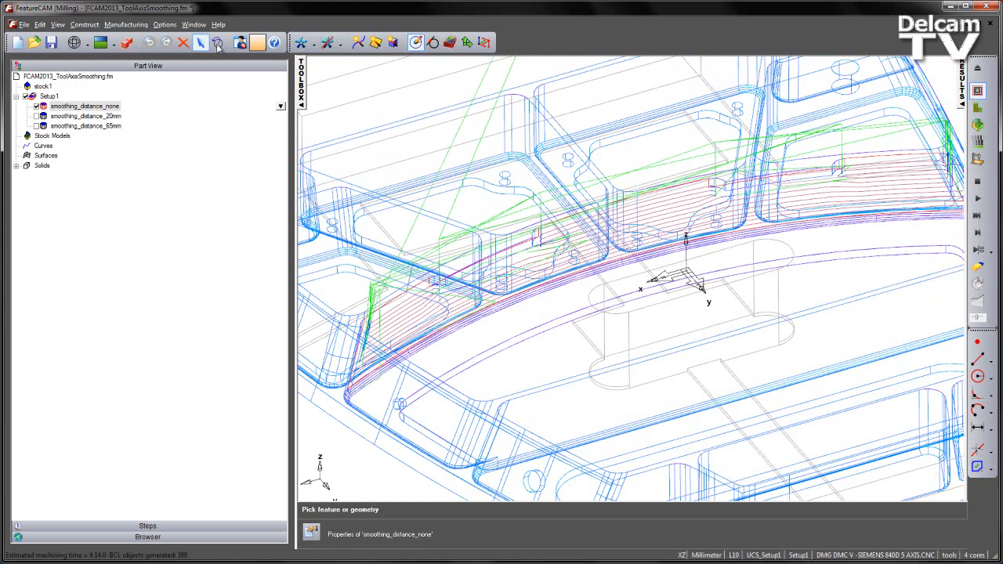
left_click(977, 181)
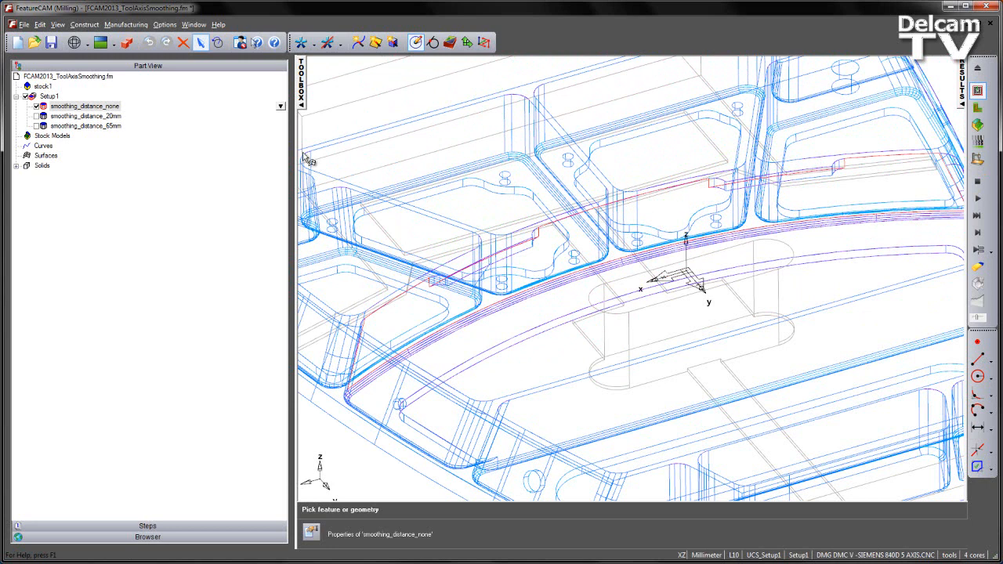
left_click(126, 45)
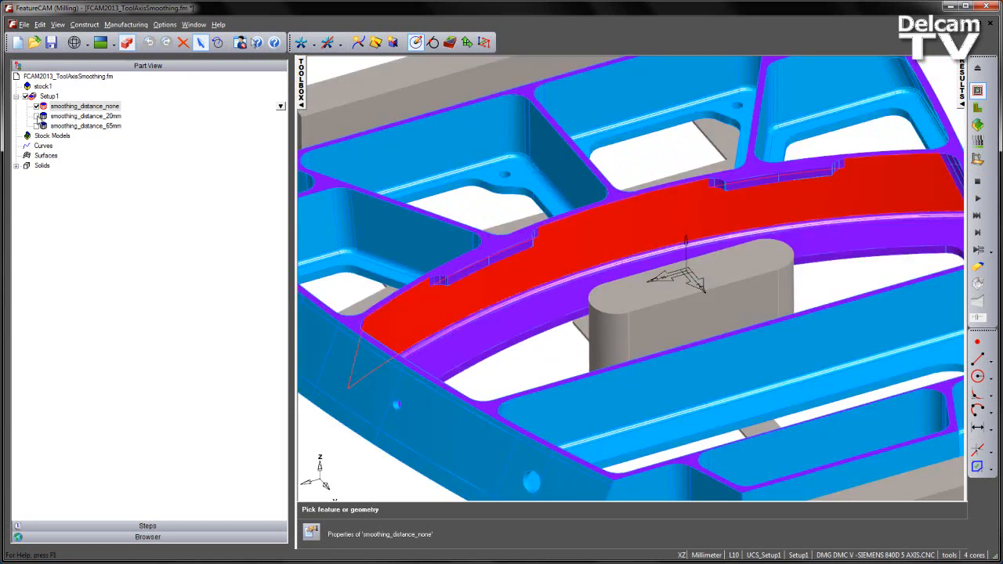
Activate smoothing_distance_20mm in place of smoothing_distance_none and review its isoline operation's 5-axis and axis smoothing settings.
left_click(39, 116)
left_click(36, 106)
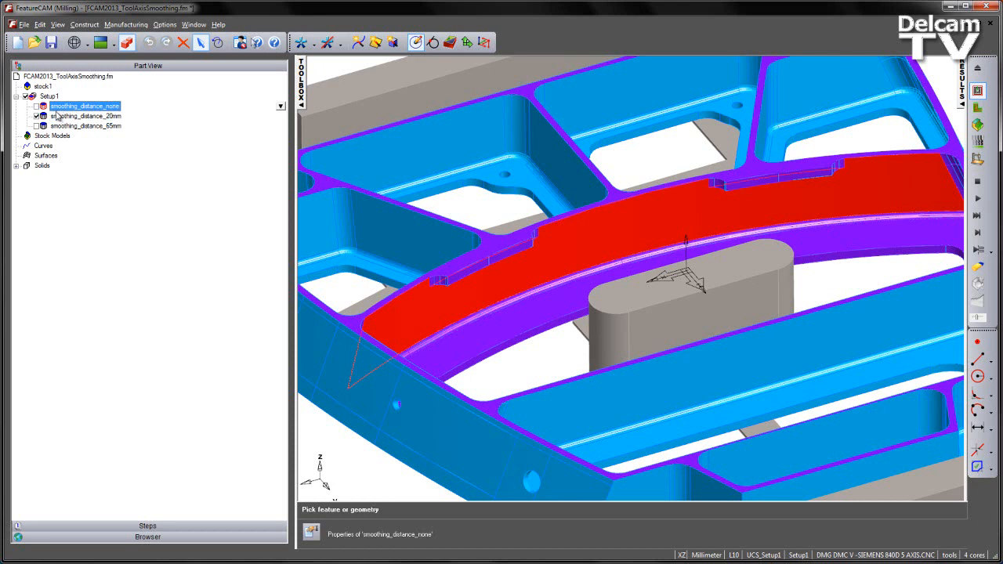
double_click(101, 118)
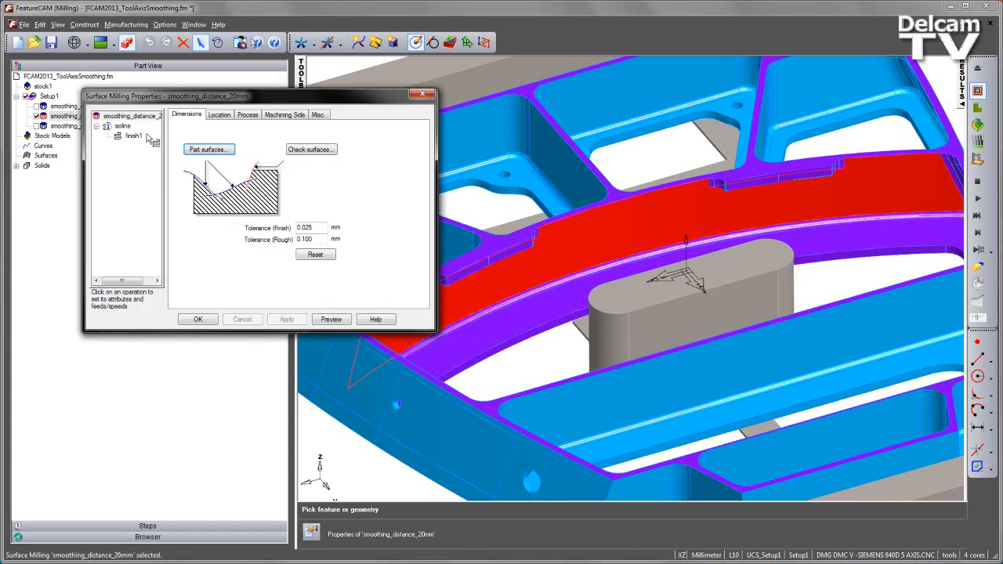
left_click(122, 126)
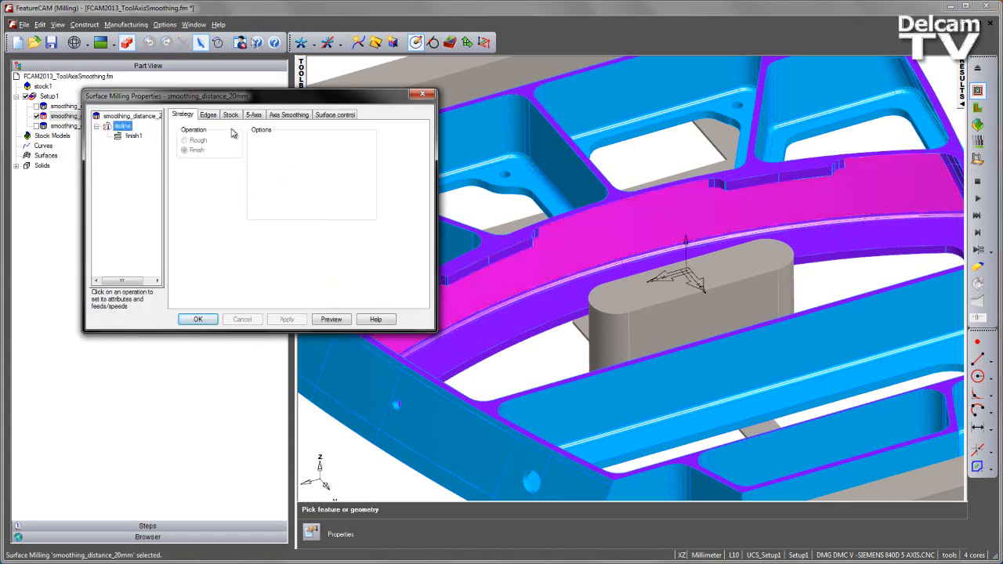
left_click(255, 116)
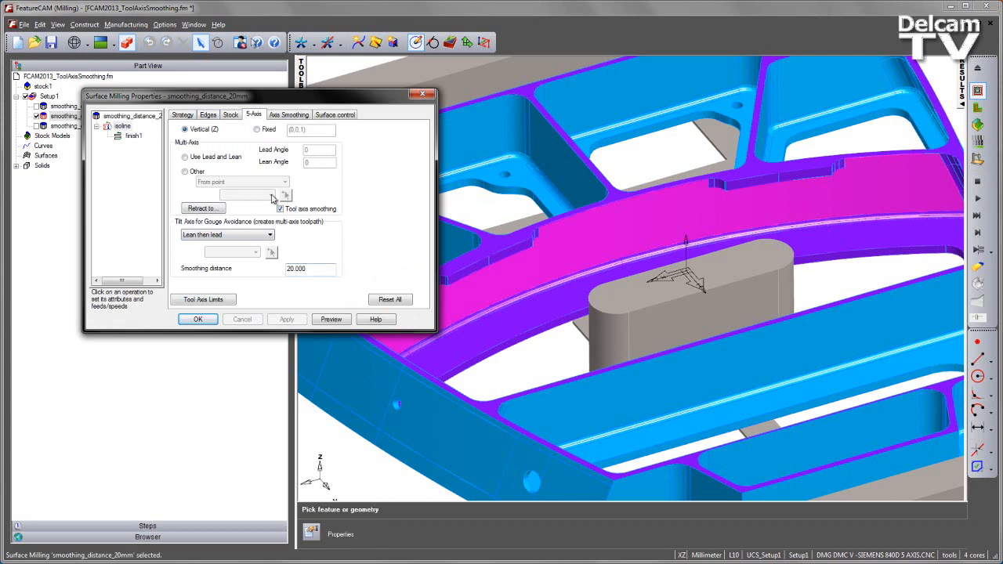
left_click(284, 116)
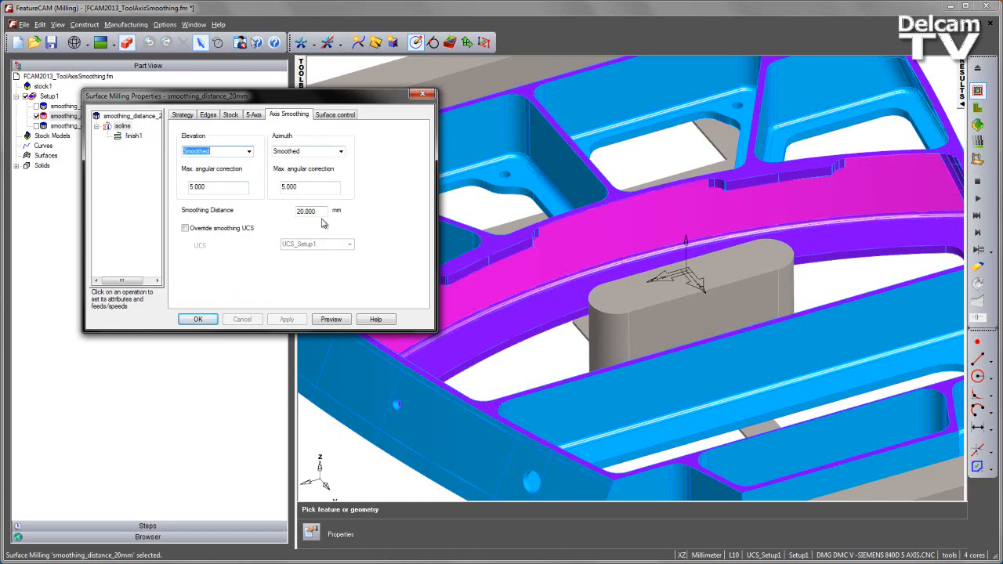
left_click(200, 319)
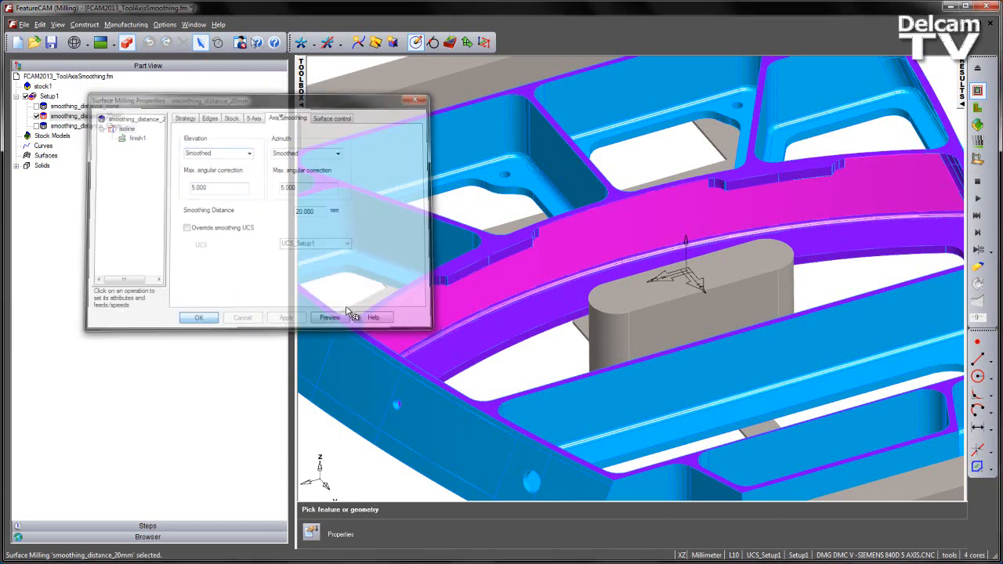
Simulate the smoothing_distance_20mm toolpath, inspect it in the unshaded display and stop the simulation.
left_click(977, 198)
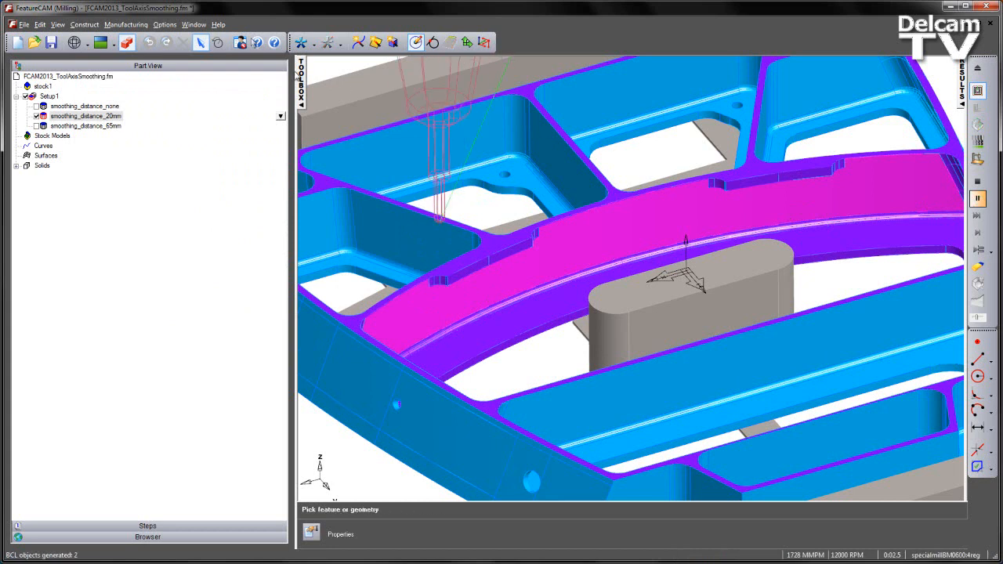
left_click(127, 43)
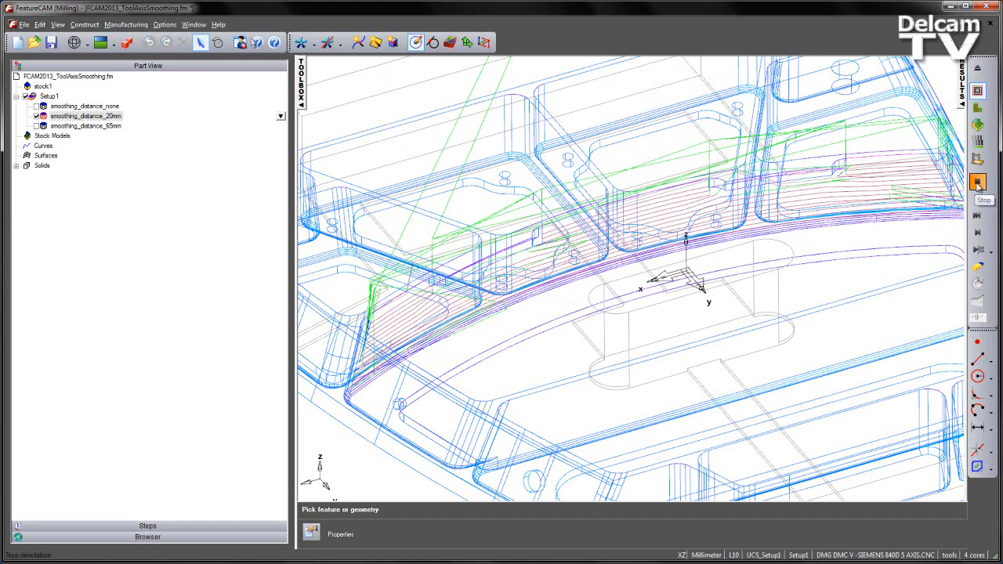
left_click(978, 183)
Activate smoothing_distance_65mm in place of smoothing_distance_20mm and start a horizontal distance dimension on the part.
middle_click_drag(855, 215, 396, 226)
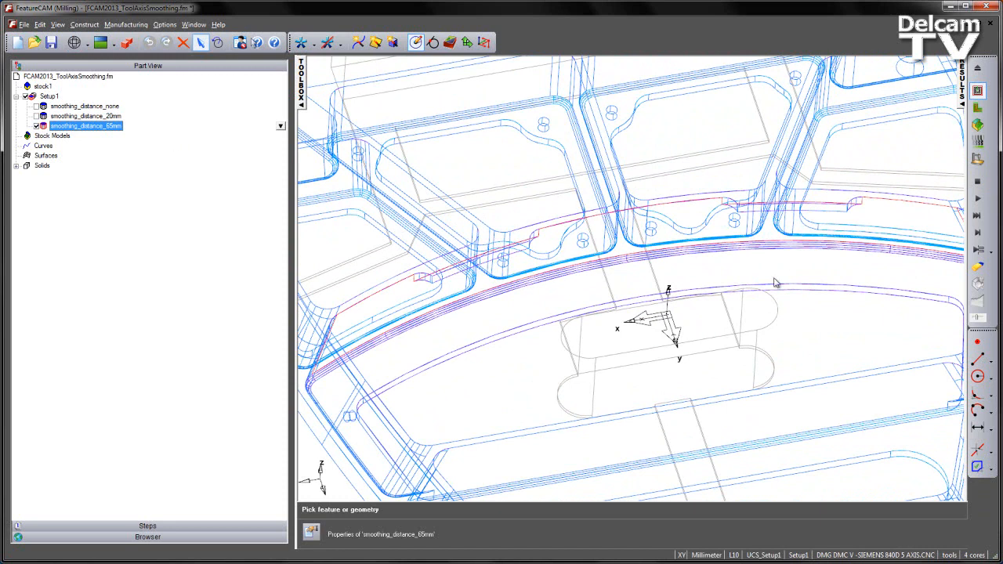
left_click(991, 430)
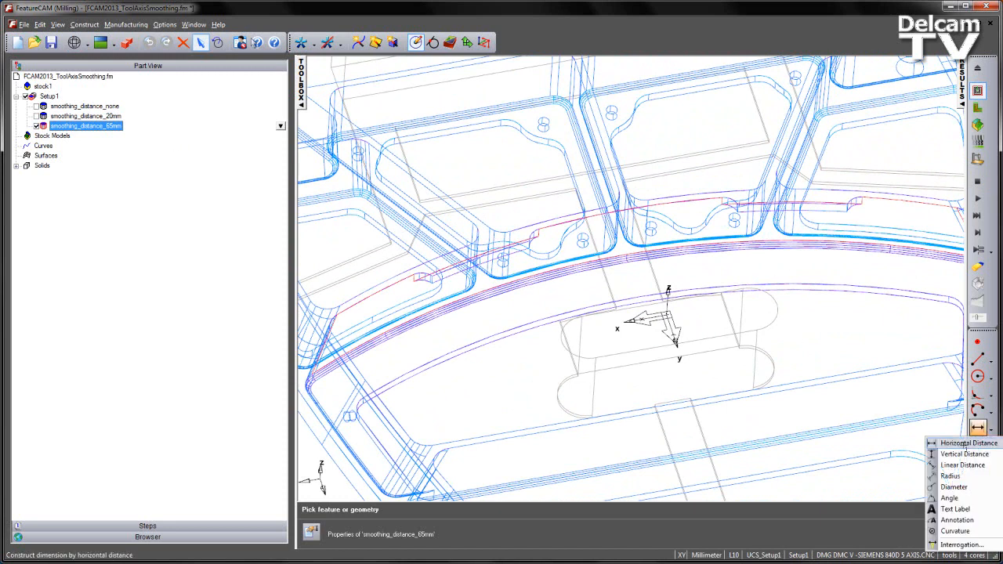
left_click(966, 445)
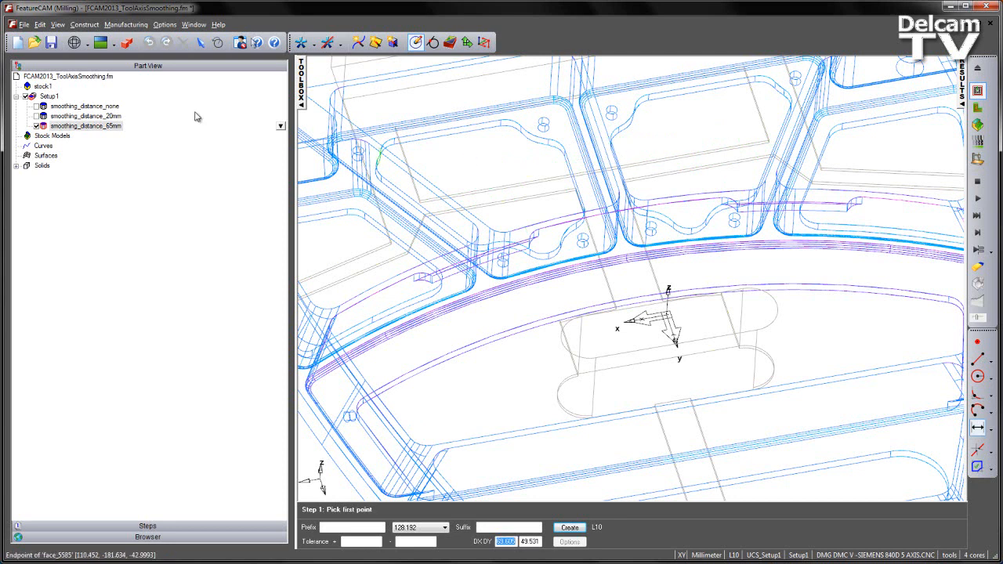
Review the 5-axis settings of the isoline operation in the smoothing_distance_65mm feature.
right_click(109, 128)
left_click(108, 126)
right_click(123, 127)
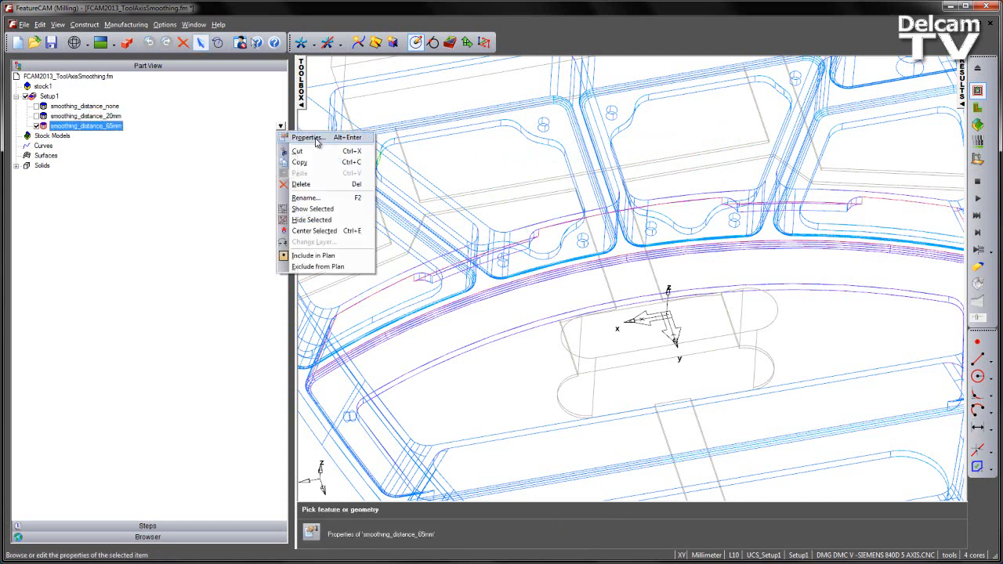
left_click(307, 138)
left_click(122, 127)
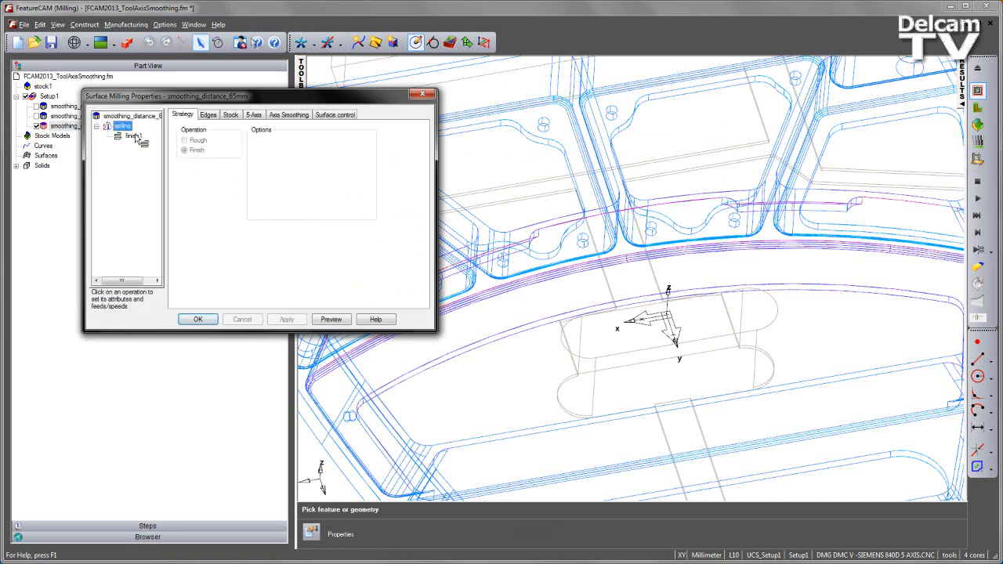
left_click(254, 115)
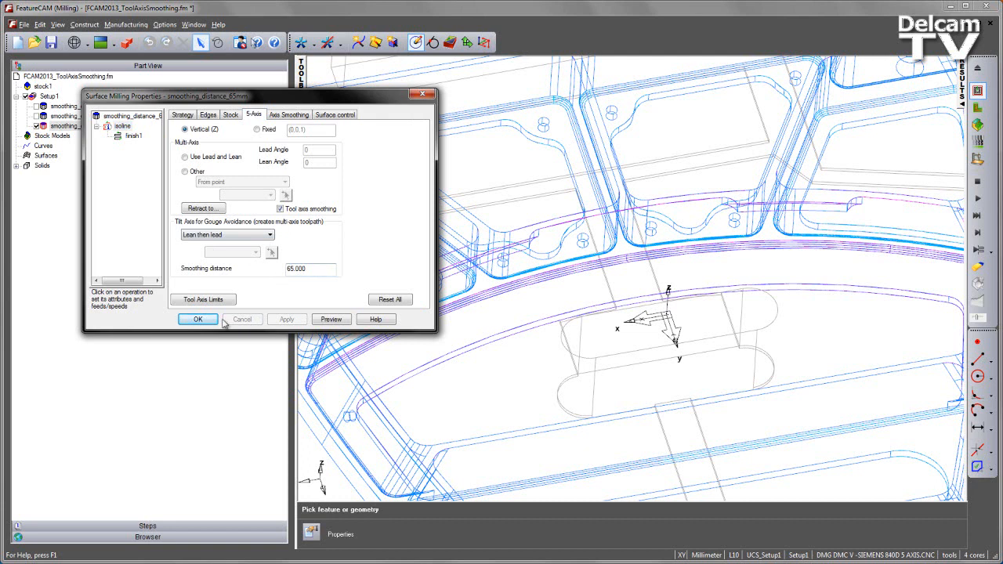
left_click(198, 320)
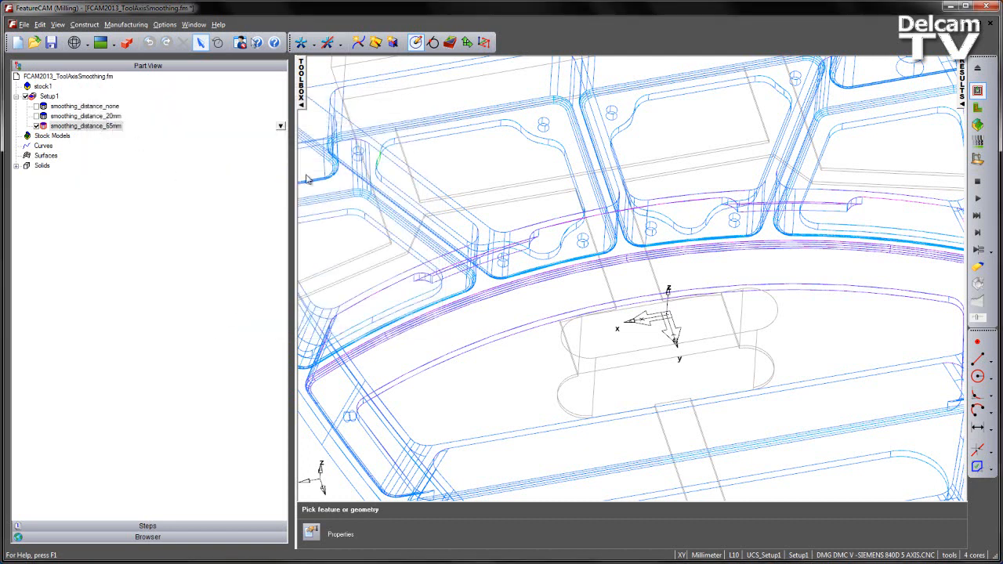
Simulate the smoothing_distance_65mm toolpath as a centerline display along the curved wall and stop the simulation.
middle_click_drag(832, 228, 684, 171)
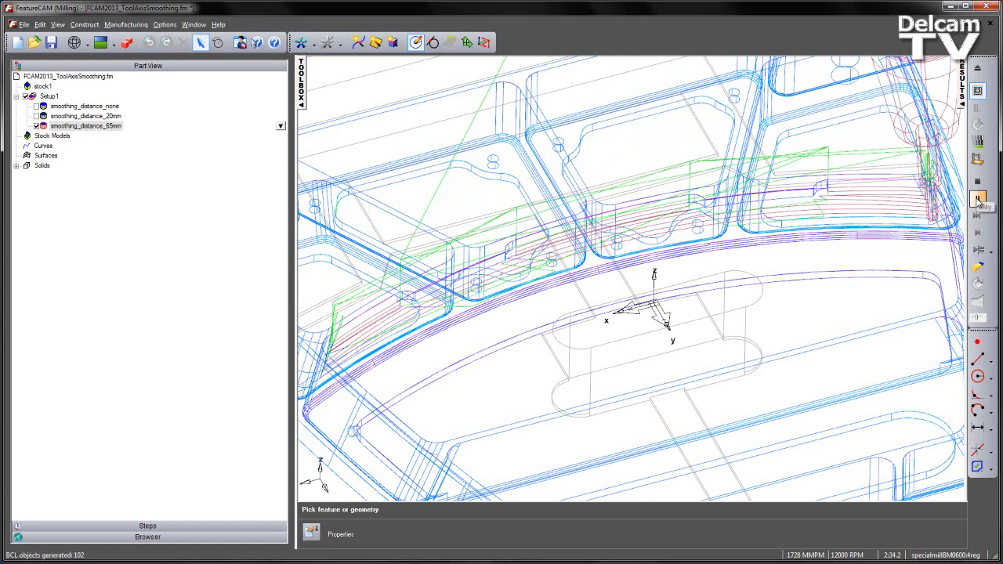
left_click(977, 201)
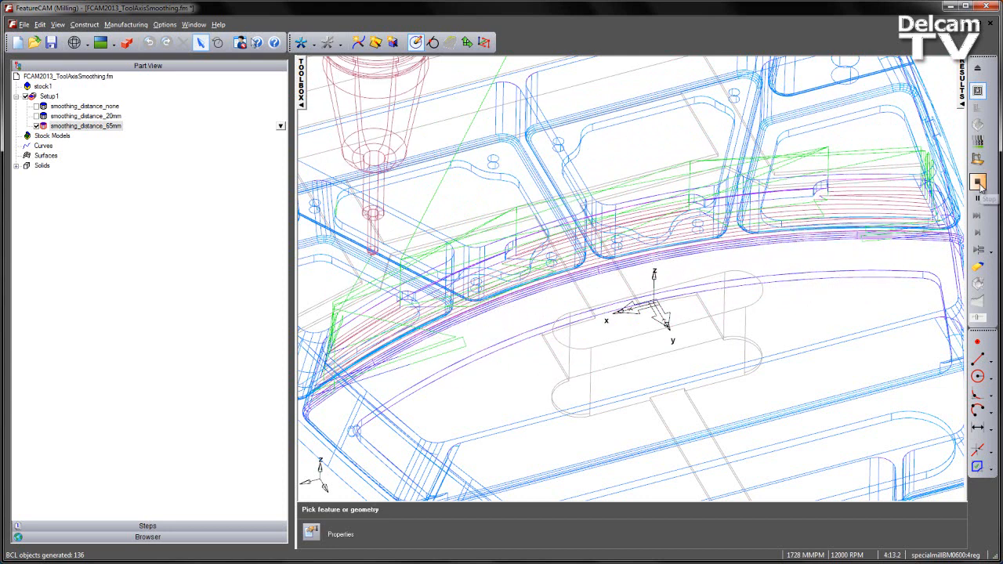
left_click(979, 183)
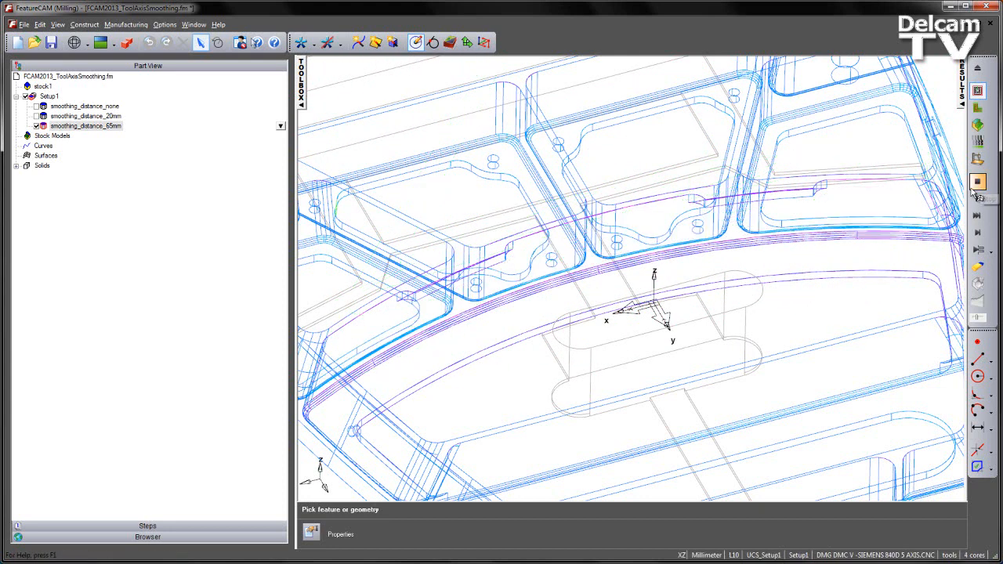
Run the machine simulation of smoothing_distance_65mm and examine the tool tilt along the curved wall up close.
middle_click_drag(688, 330, 788, 287)
scroll(737, 291, "down", 5)
middle_click_drag(704, 257, 689, 250, "shift")
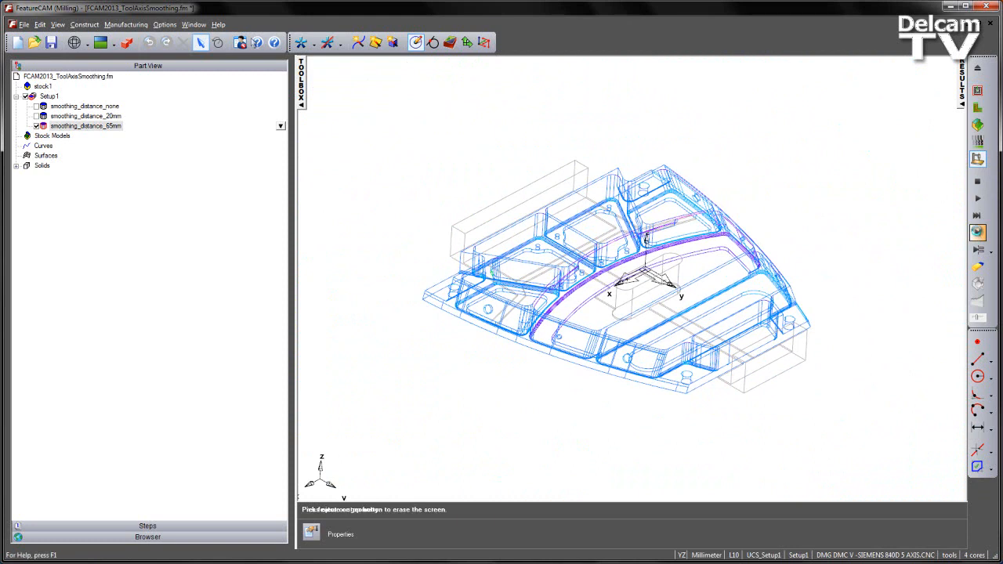
left_click(978, 233)
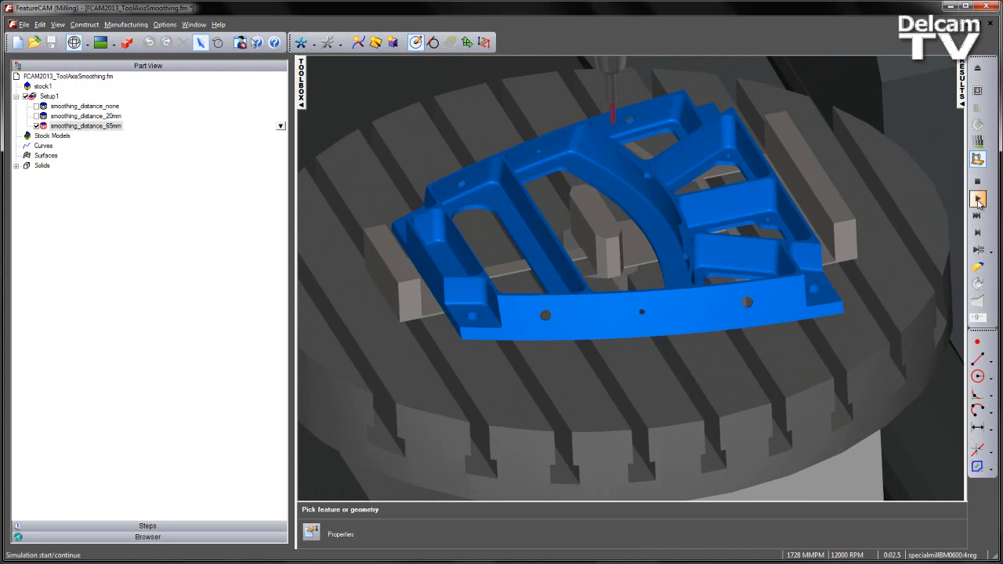
left_click(978, 201)
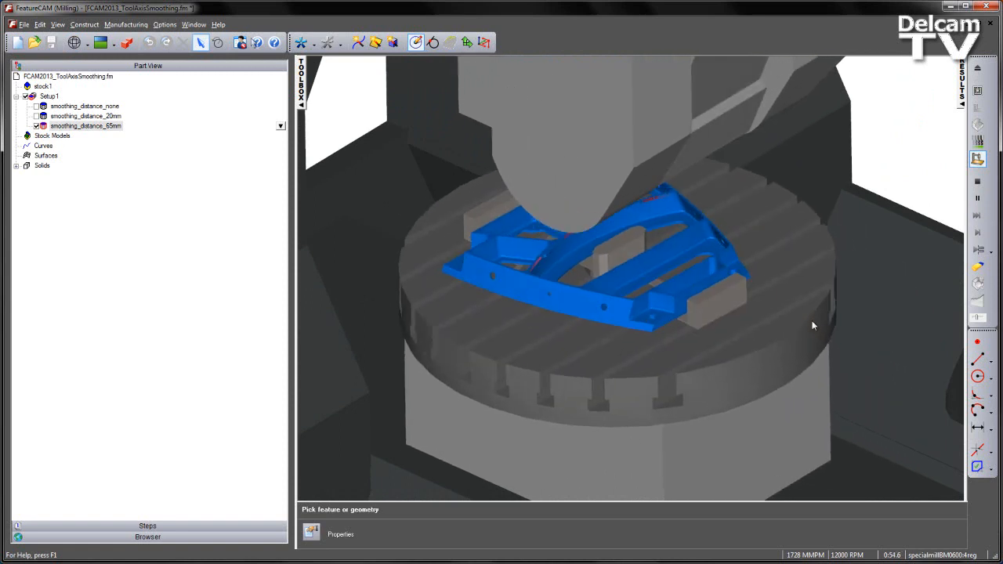
middle_click_drag(670, 369, 760, 300)
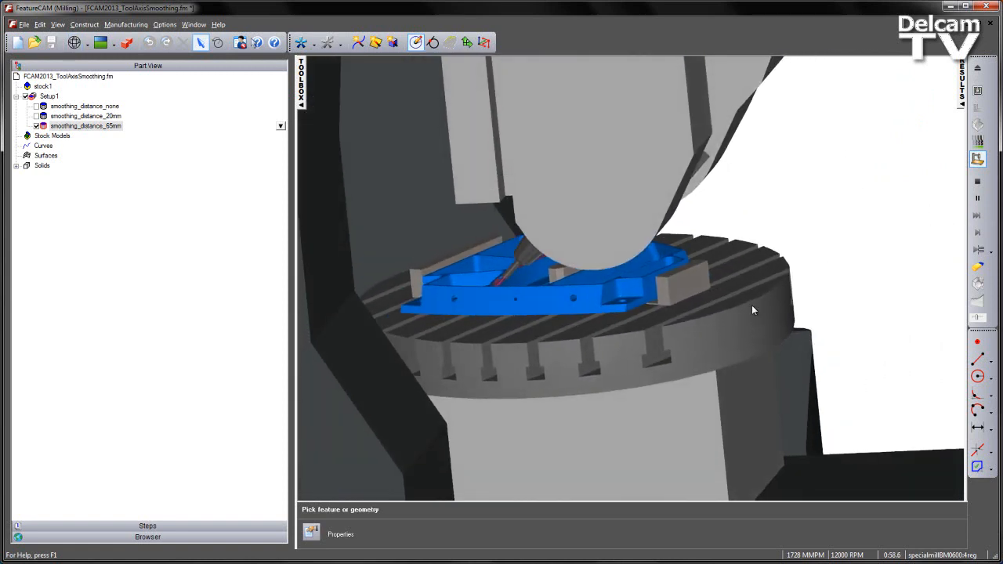
scroll(584, 293, "up", 4)
mouse_move(492, 193)
middle_mouse_down("shift")
mouse_move(456, 199)
mouse_move(499, 189)
middle_mouse_up("shift")
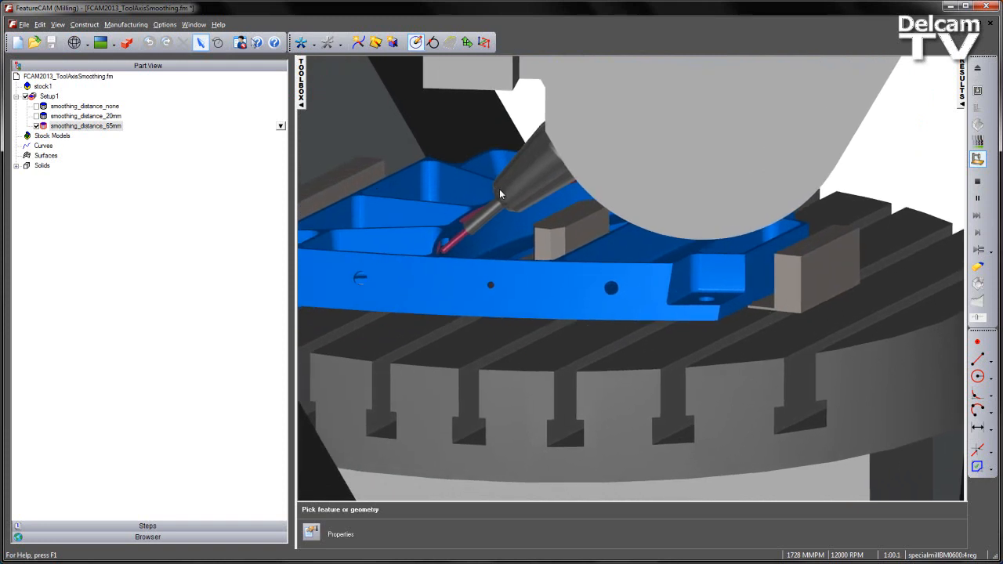